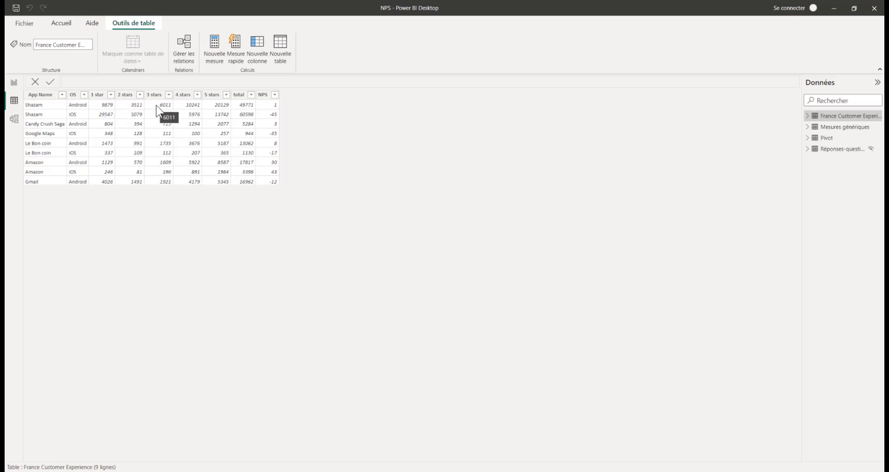
Examine the Android and iOS Net Promoter Score gauges and the stacked star-rating bar chart on the report's Query page
click(16, 84)
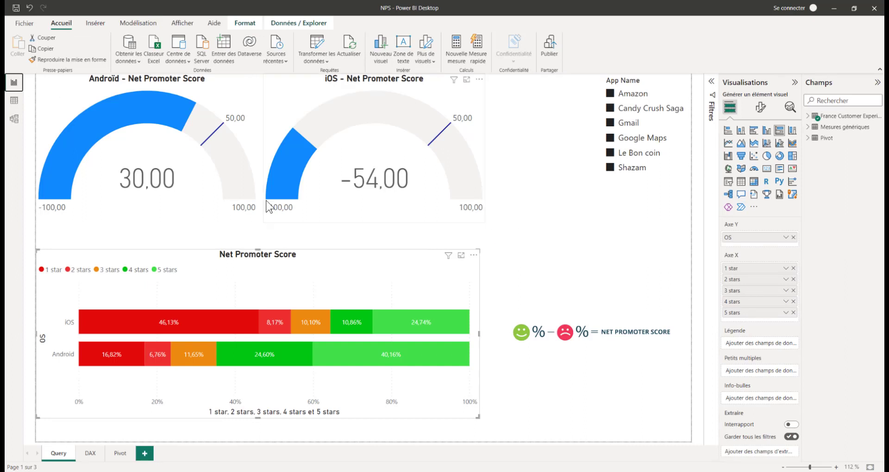
click(132, 146)
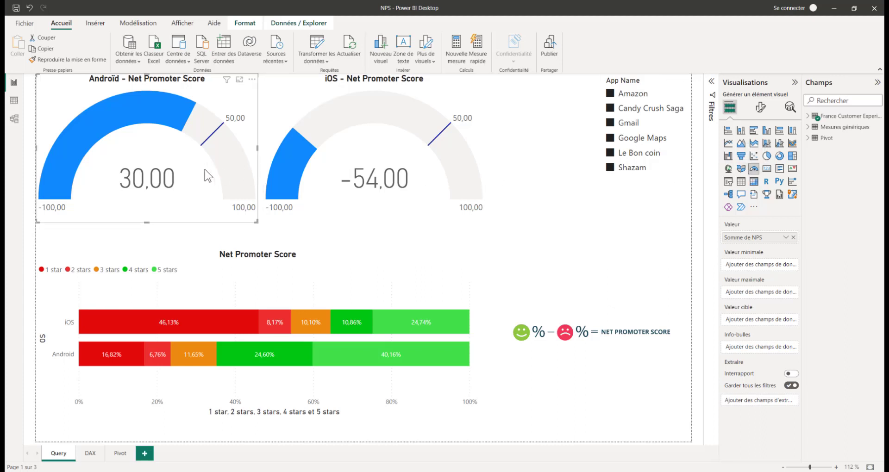
mouse_move(175, 182)
mouse_move(238, 214)
click(365, 155)
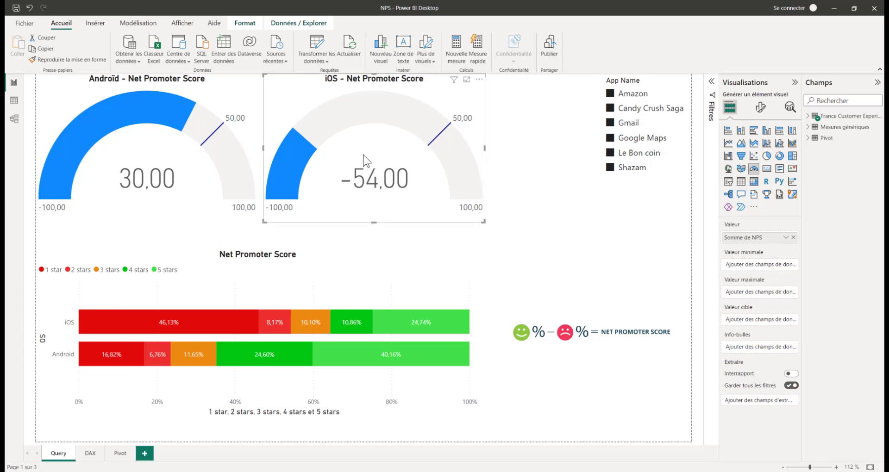
click(366, 260)
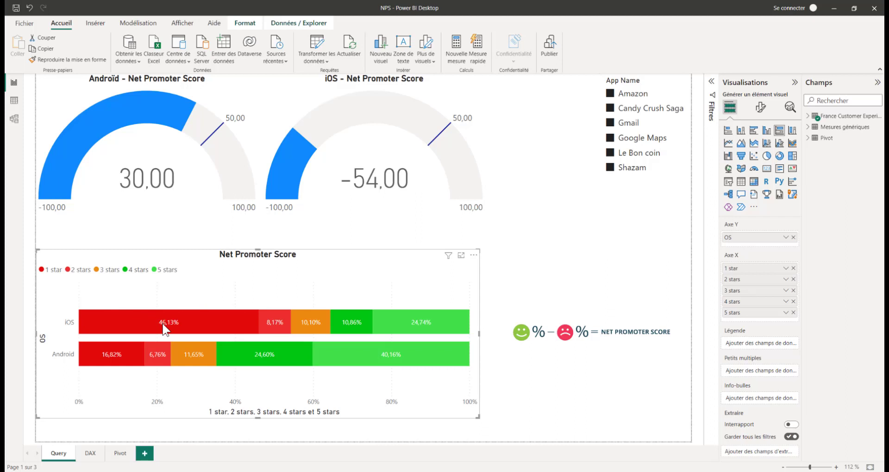
mouse_move(272, 324)
mouse_move(439, 332)
Filter the page by App Name, first to Amazon alone, and finally to Candy Crush Saga, Gmail and Google Maps together
click(628, 86)
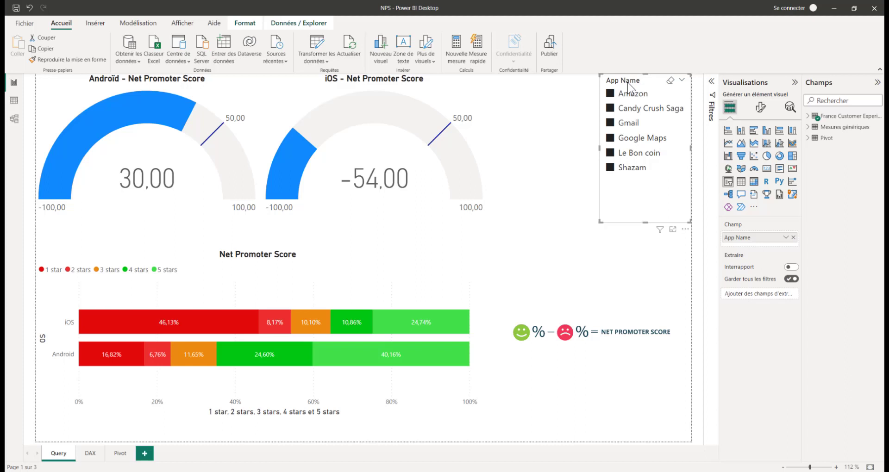
click(611, 96)
click(610, 94)
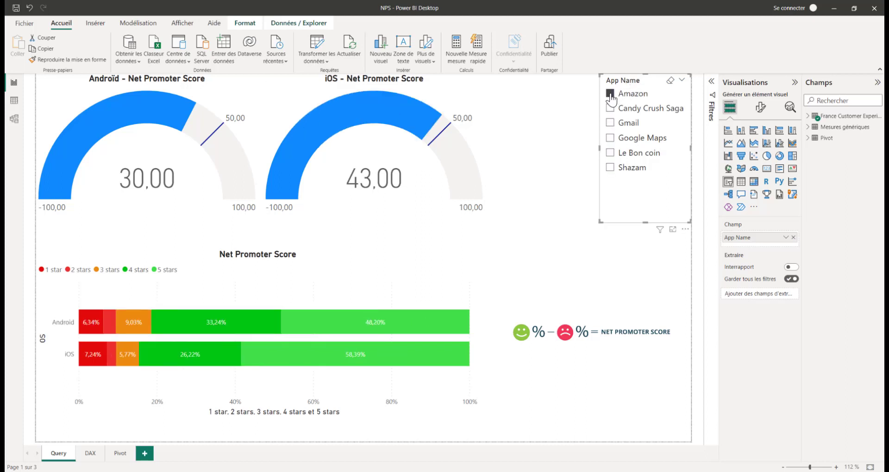
click(610, 111)
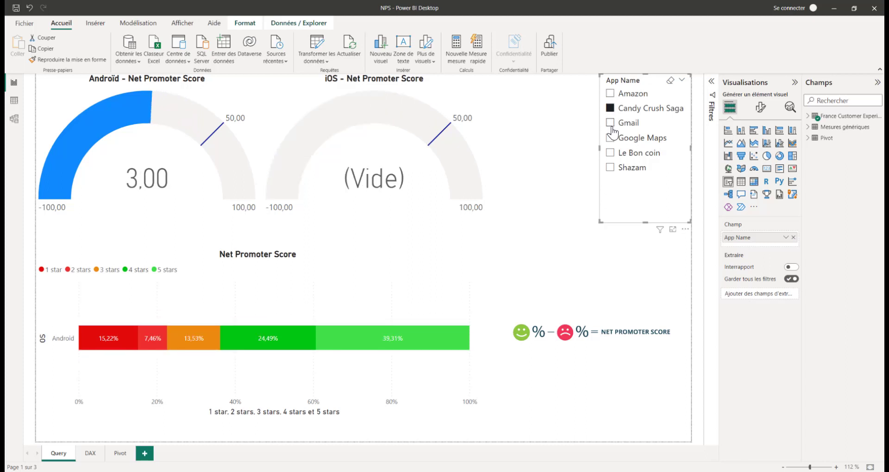
ctrl+click(611, 123)
ctrl+click(610, 138)
ctrl+click(610, 153)
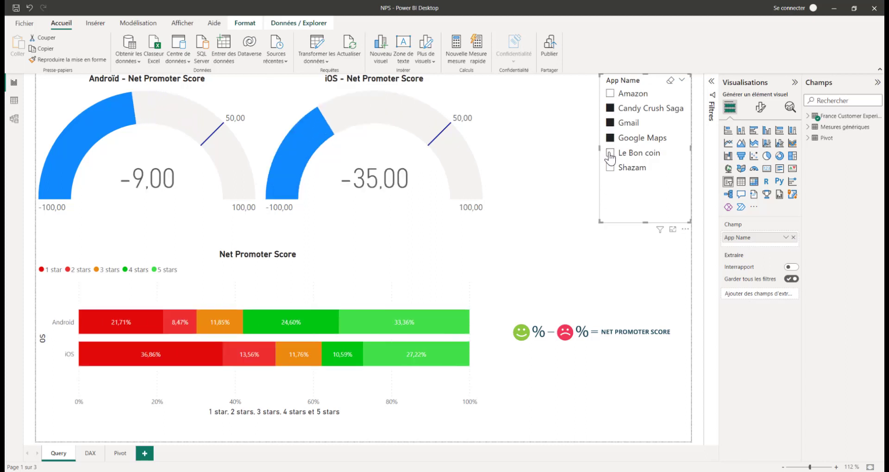
click(572, 154)
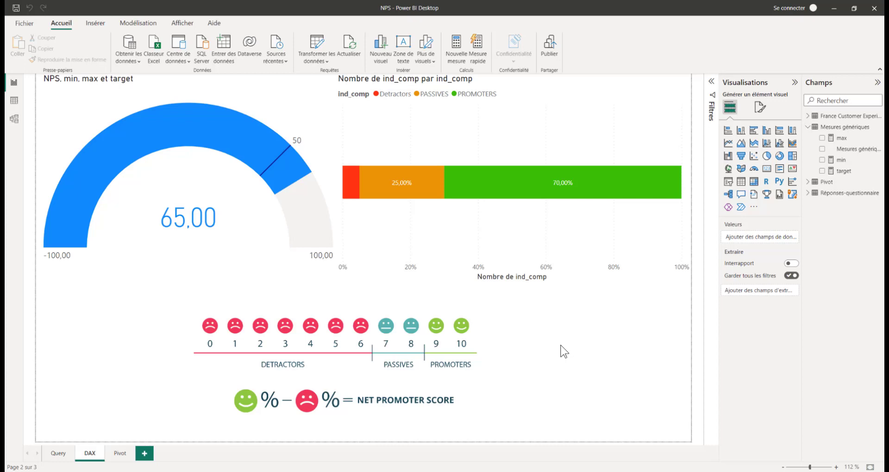
Inspect the DAX formula behind the ind_comp column in the Réponses-questionnaire table's data, and return to the report
click(14, 101)
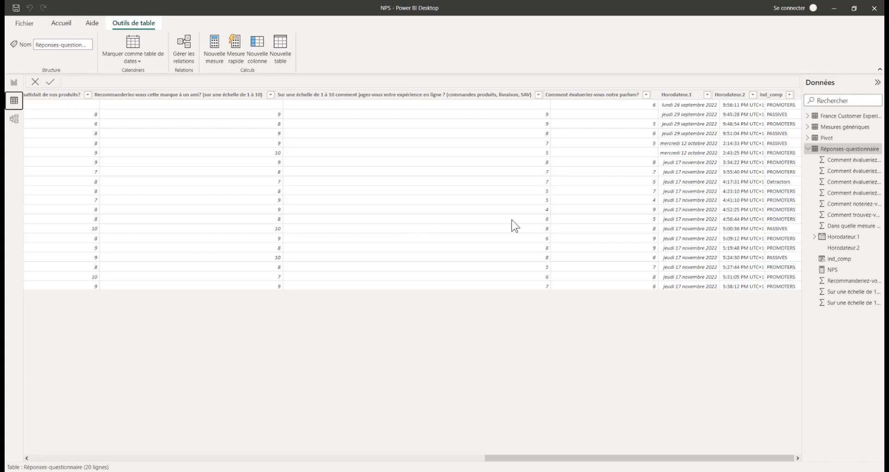
click(776, 99)
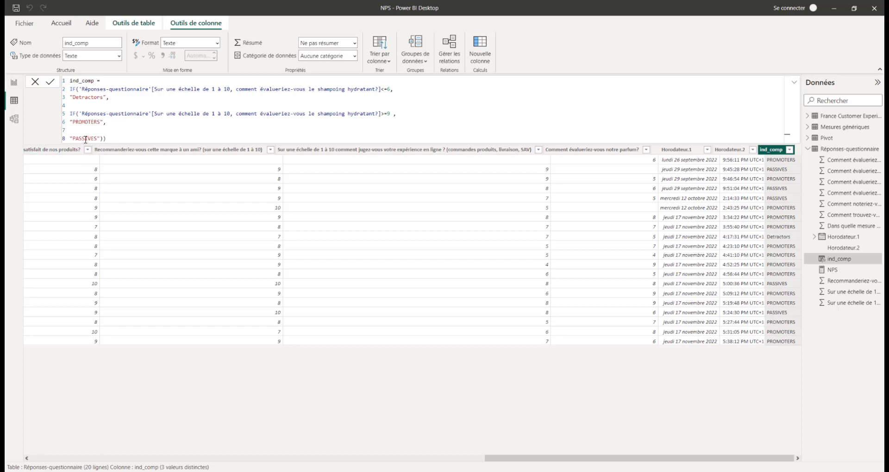
click(14, 82)
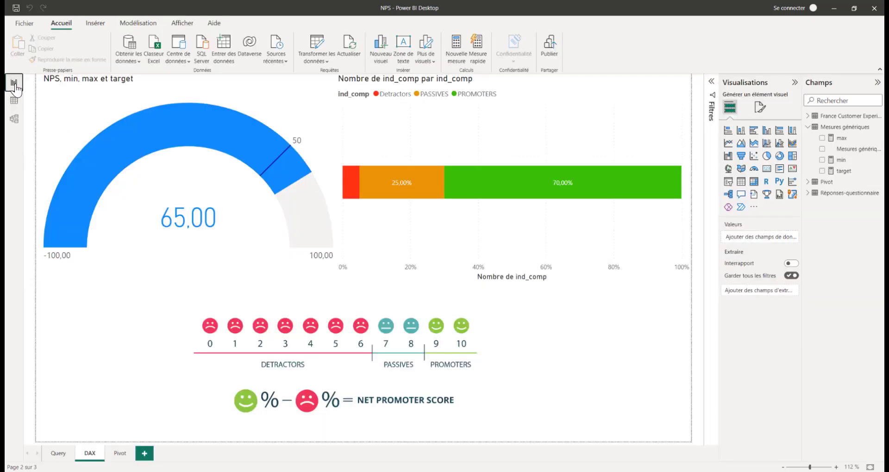
Select the NPS gauge, search the fields for "nps" and open the formula of the NPS measure in Réponses-questionnaire
click(239, 194)
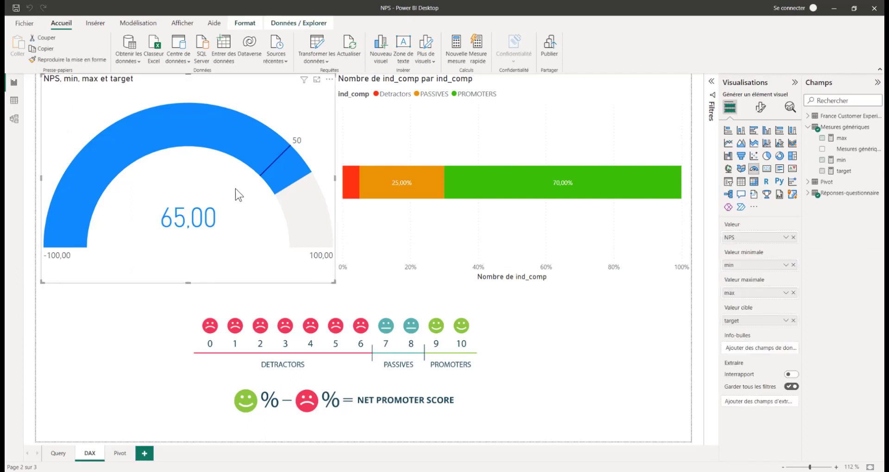
click(832, 101)
text(n)
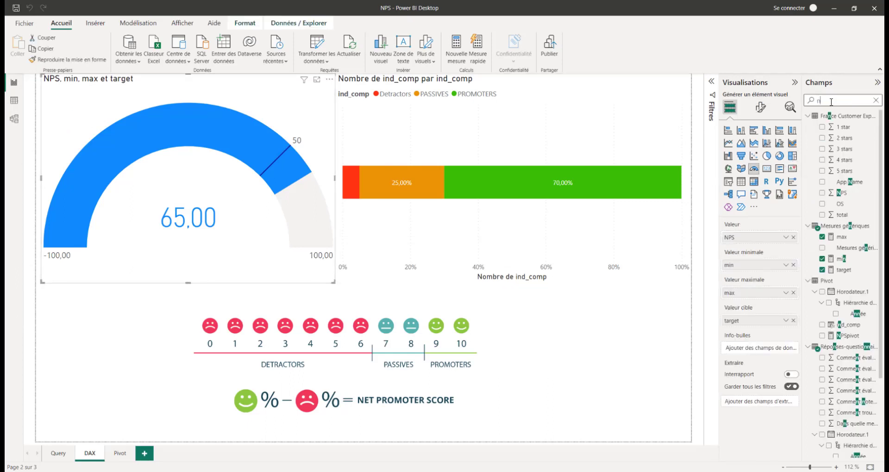
text(ps)
click(843, 171)
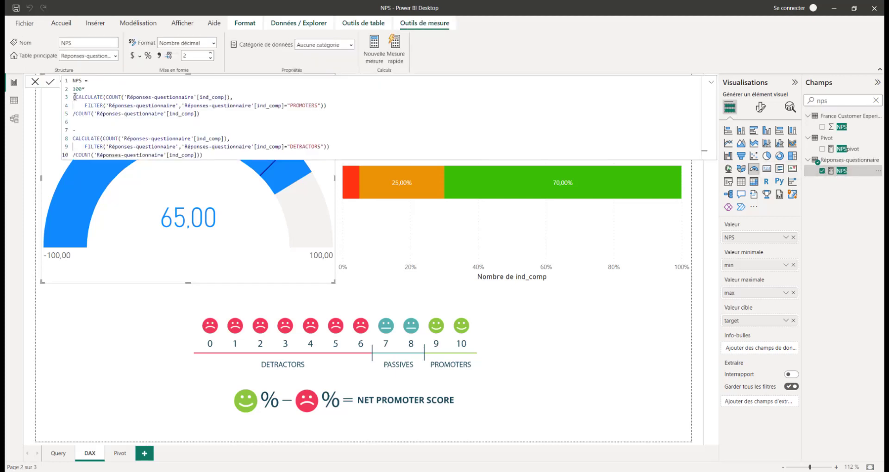
Examine the NPS measure's promoter share, detractor share and 100 multiplier in its formula, and collapse the formula display
drag(75, 97, 332, 105)
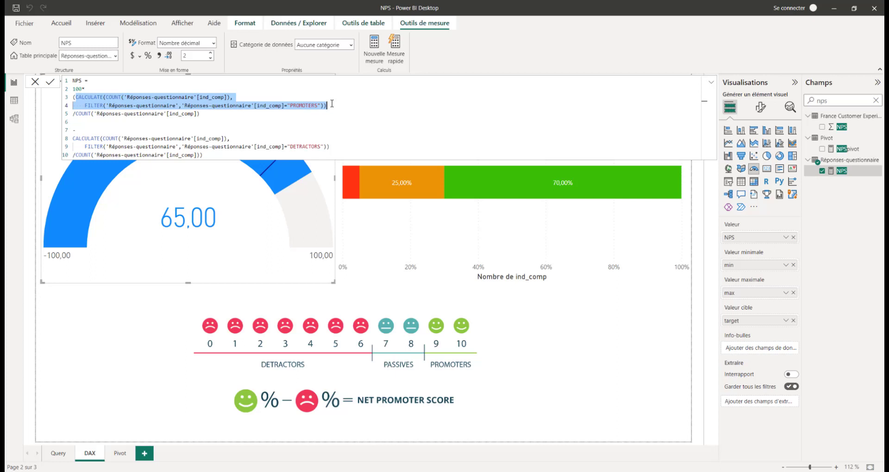
click(344, 108)
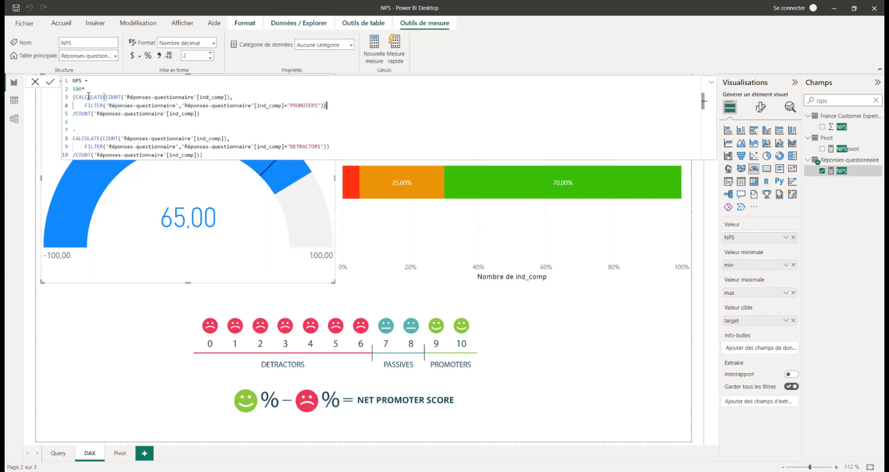
click(94, 106)
drag(291, 106, 318, 106)
drag(73, 96, 218, 114)
click(227, 125)
drag(203, 155, 73, 138)
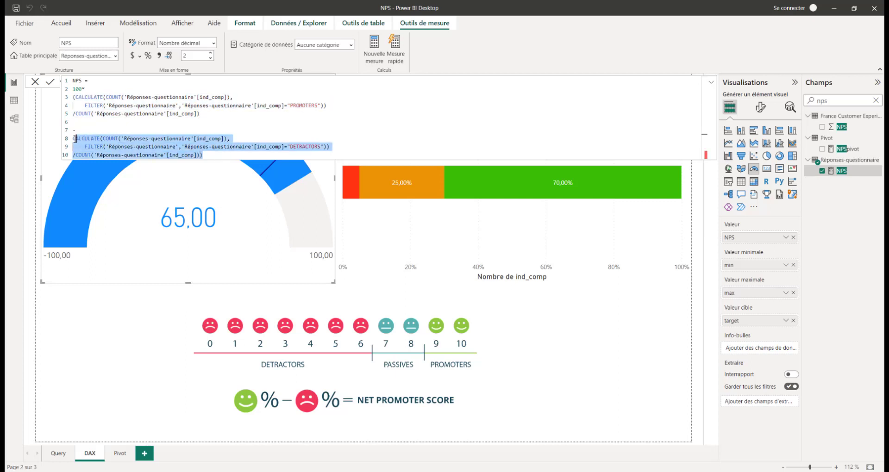
click(115, 120)
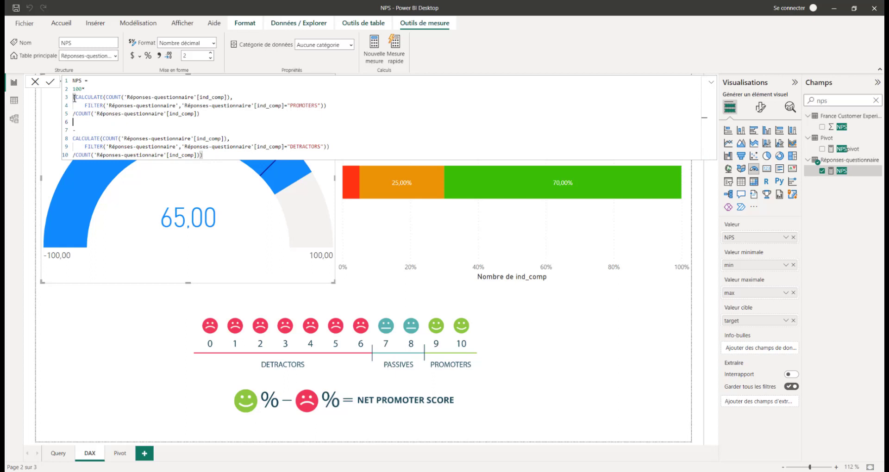
drag(74, 99, 206, 120)
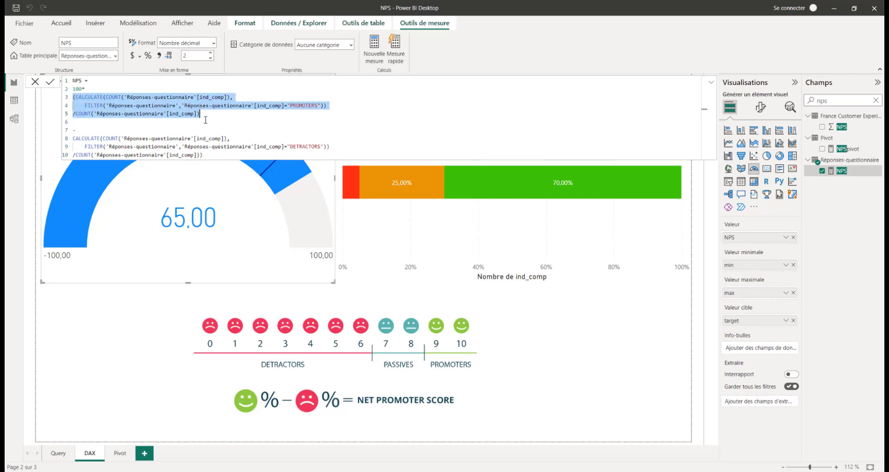
click(77, 138)
drag(75, 138, 206, 156)
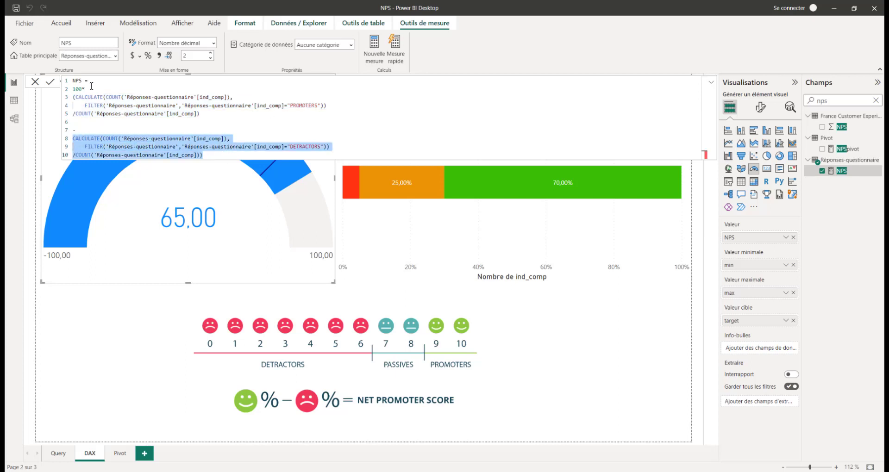
drag(93, 88, 73, 88)
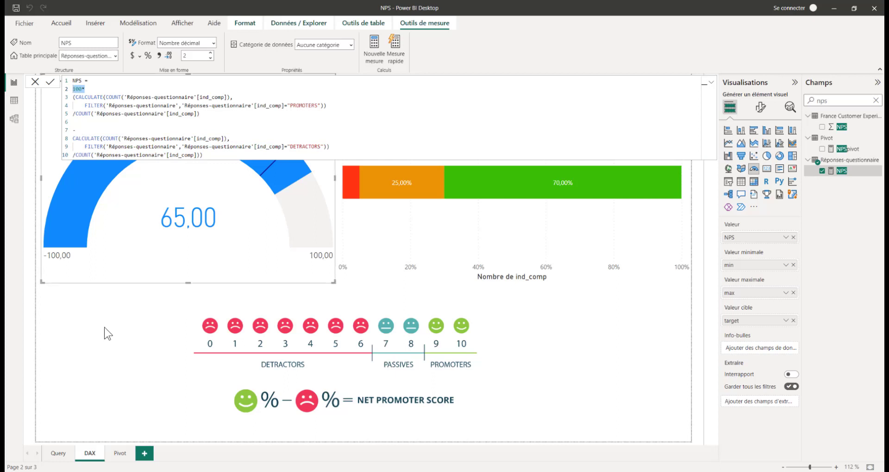
click(107, 341)
click(712, 84)
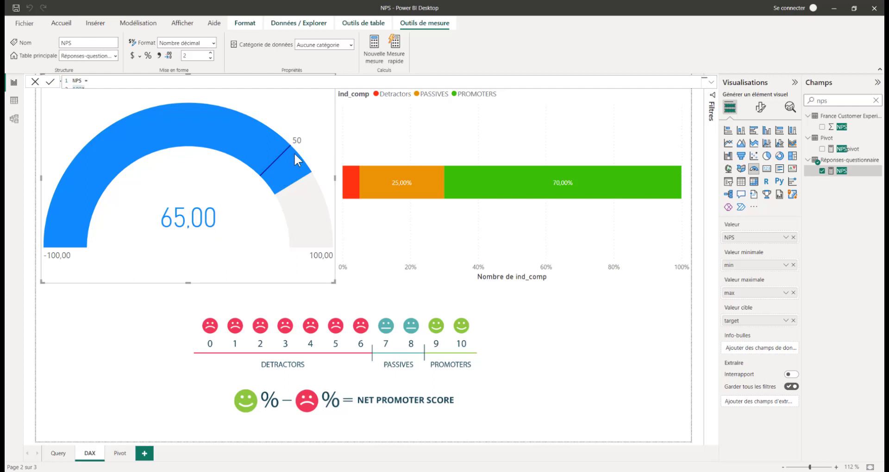
Inspect the Detractors, PASSIVES and PROMOTERS segments of the stacked bar chart of ind_comp counts
click(476, 136)
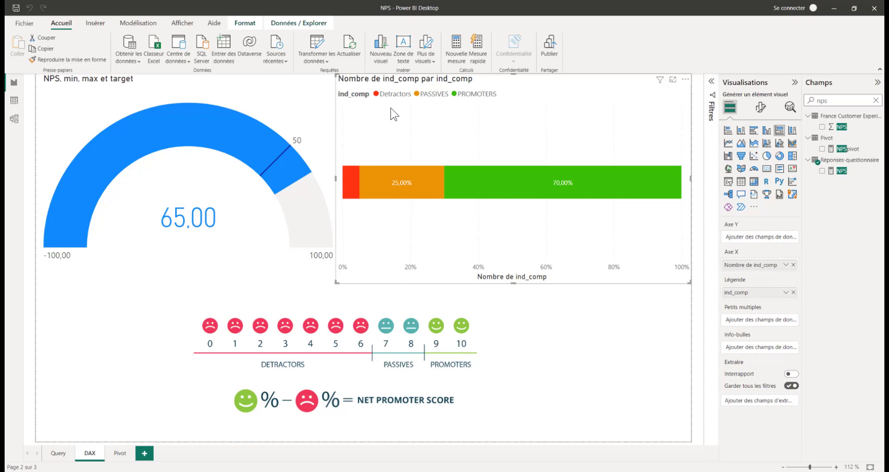
mouse_move(352, 179)
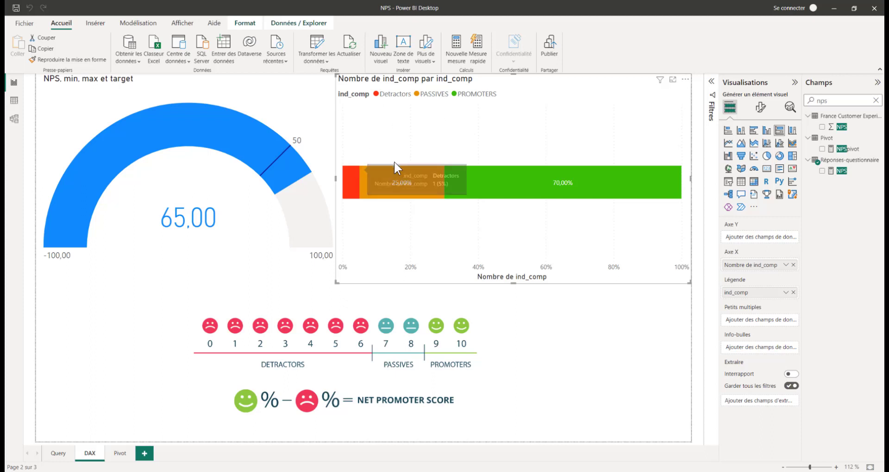
mouse_move(390, 176)
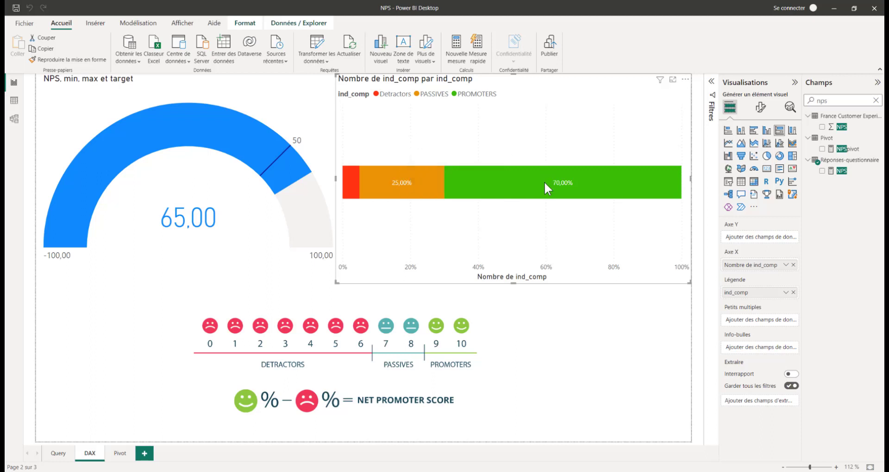
mouse_move(544, 182)
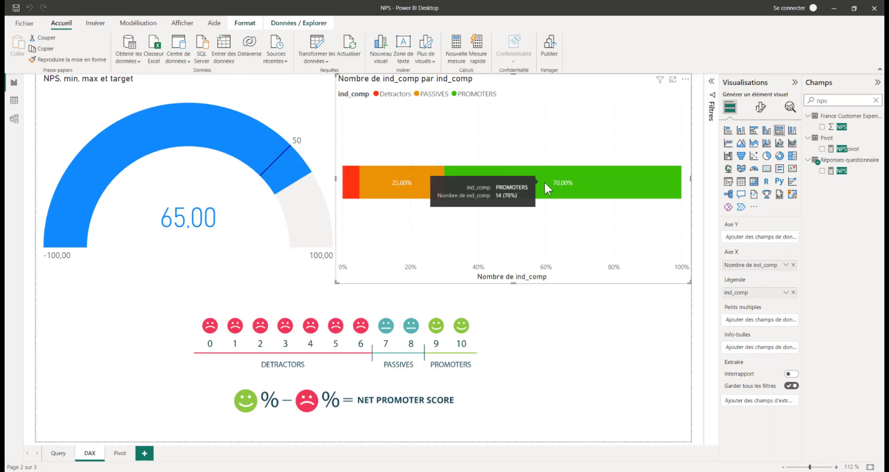